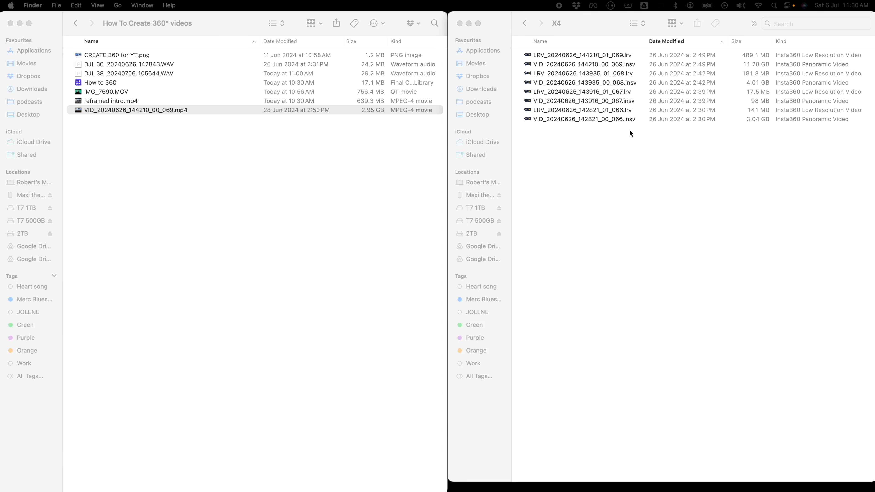
- Open VID_20240626_142821_00_066.insv in Insta360 Studio and look around the footage in its 360° preview
left_click(586, 118)
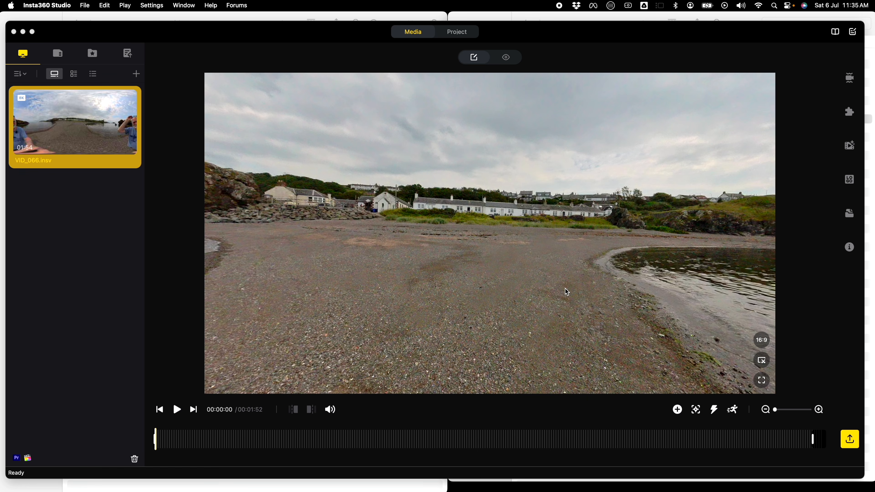
left_click(331, 261)
left_click_drag(330, 261, 437, 255)
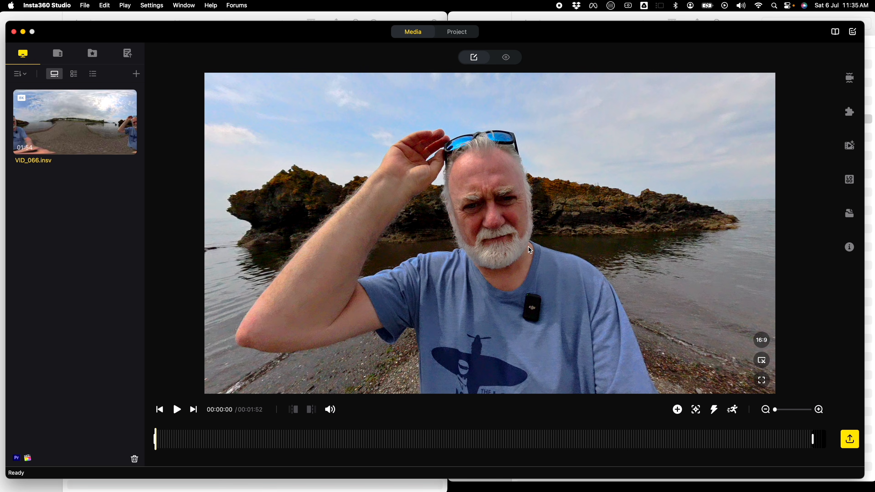
mouse_move(568, 212)
left_mouse_down()
mouse_move(508, 215)
mouse_move(571, 216)
mouse_move(569, 226)
mouse_move(570, 216)
left_mouse_up()
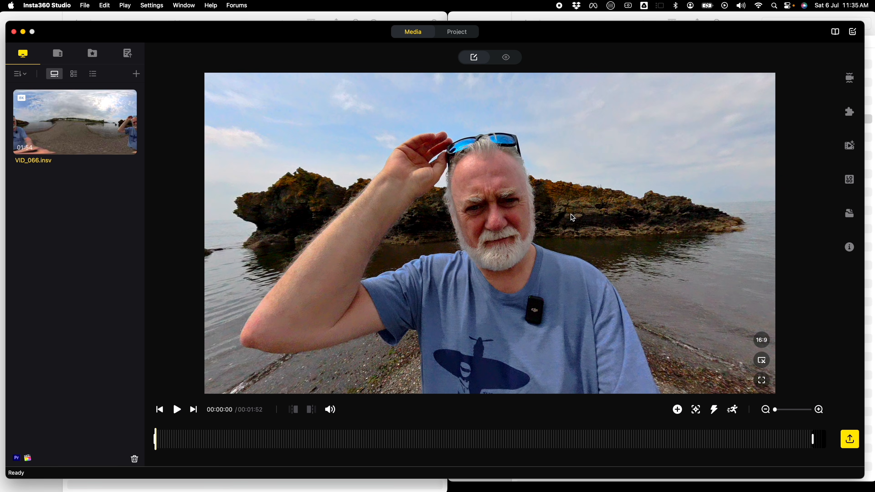
left_click_drag(399, 245, 483, 244)
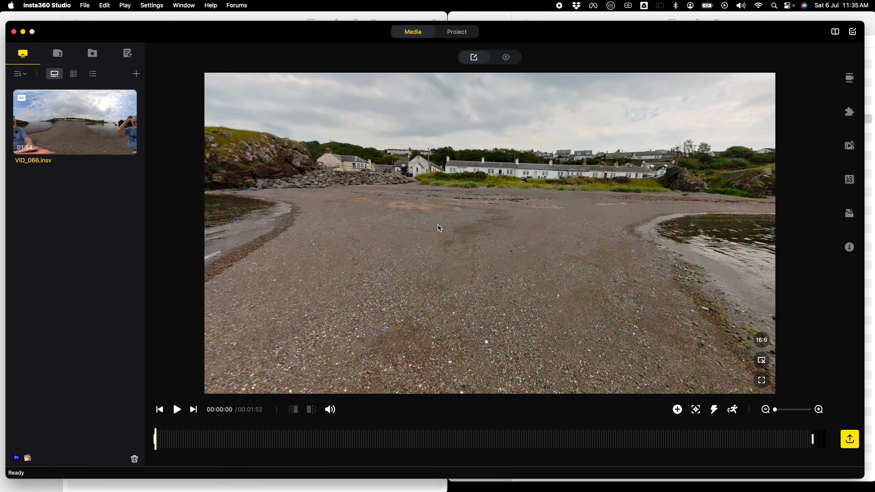
left_click_drag(427, 224, 410, 251)
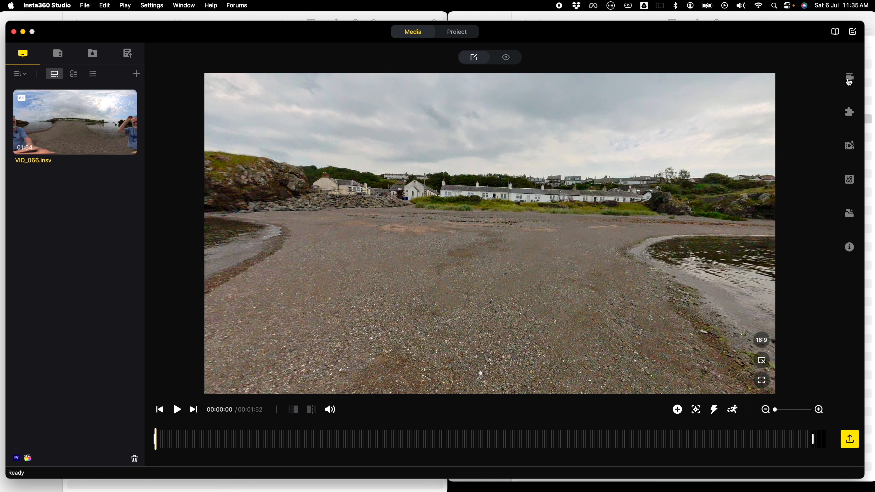
- Review the clip's stitching and media processing options, toggling Color Plus and Clarity Plus to compare the preview
left_click(849, 112)
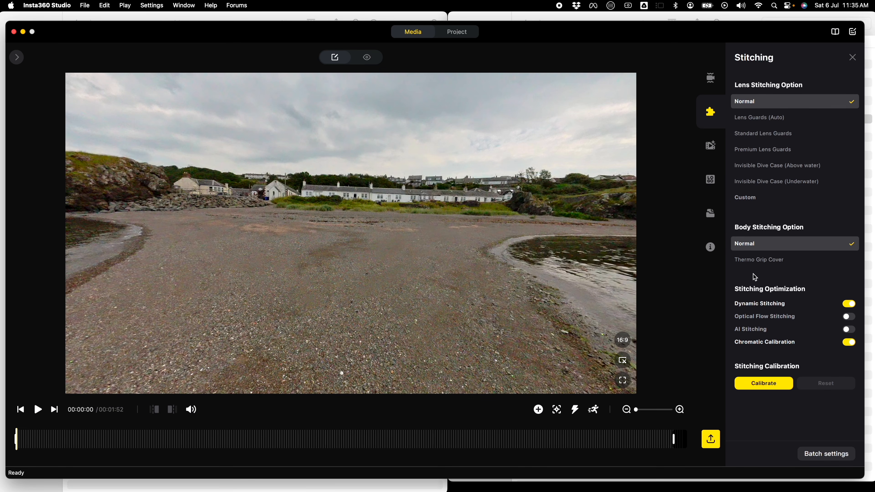
left_click(706, 143)
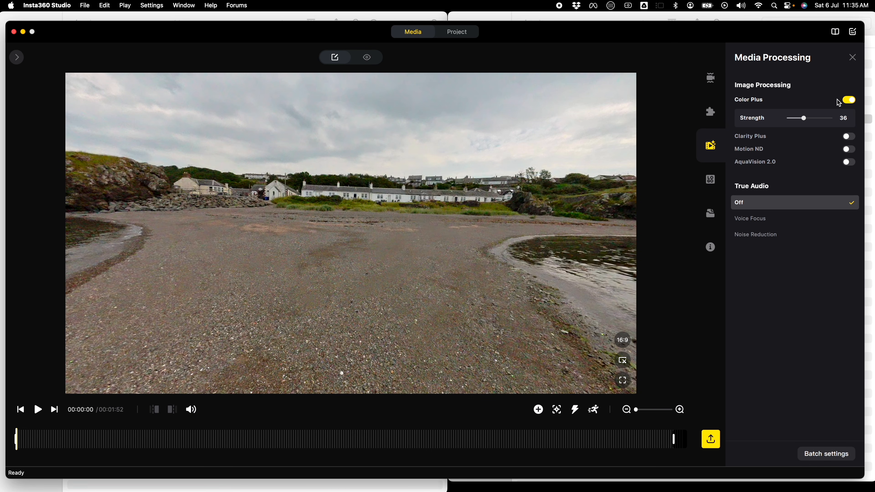
left_click(848, 100)
left_click(849, 101)
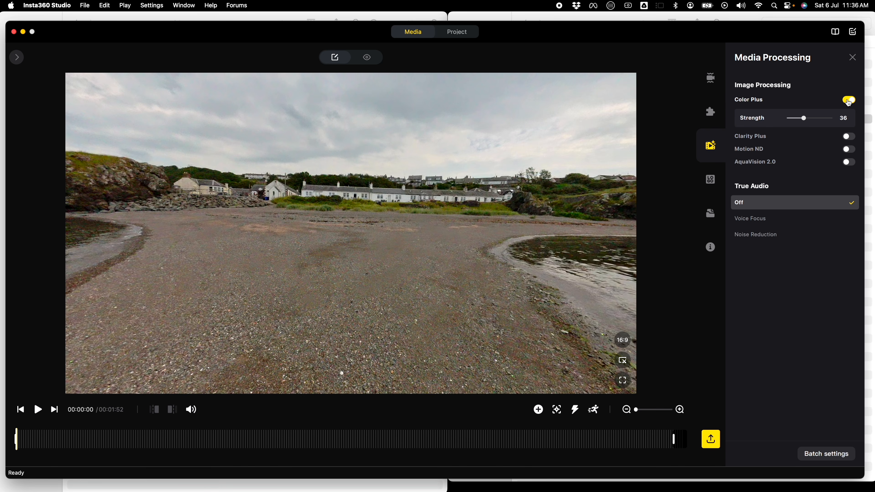
left_click(848, 136)
left_click(848, 136)
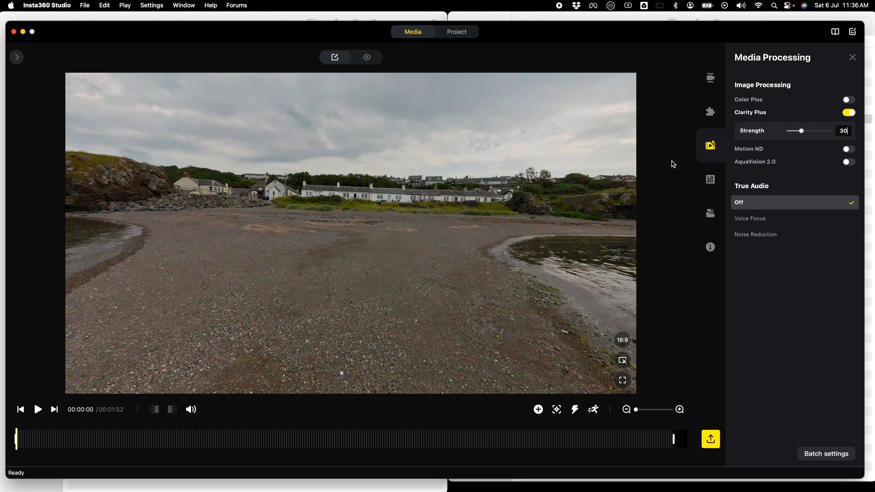
left_click(849, 101)
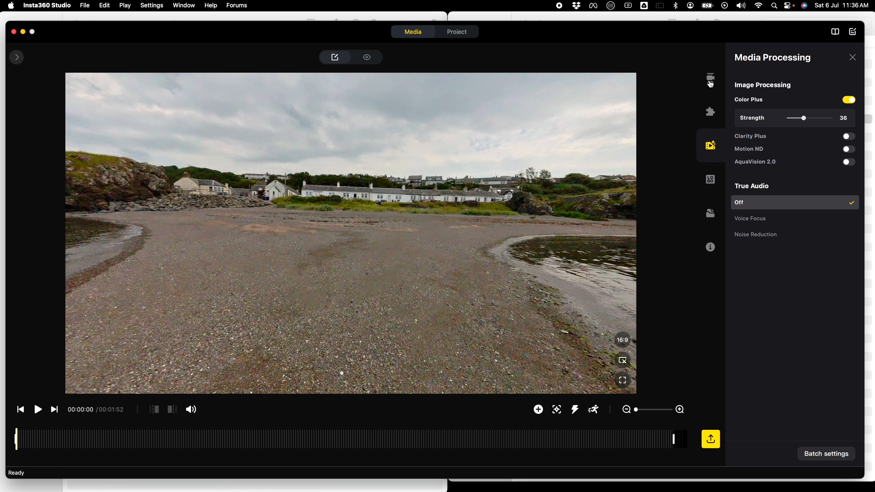
left_click(710, 84)
left_click(711, 113)
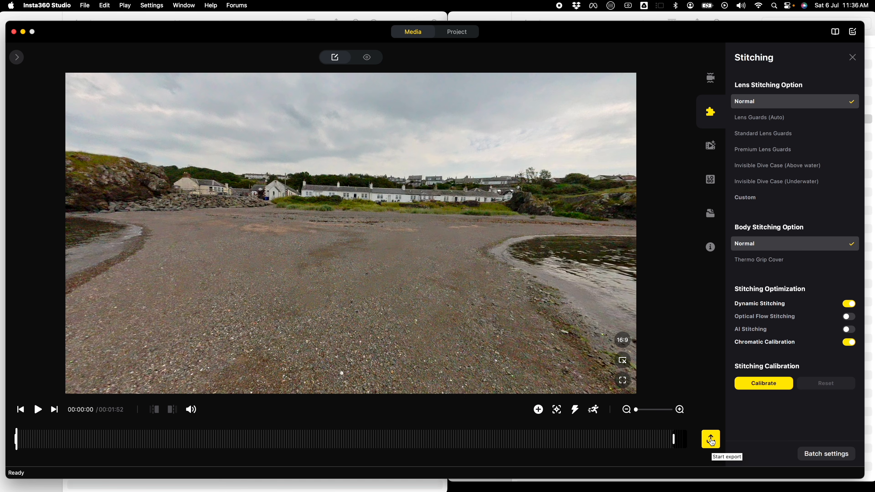
- Set up the clip's export as a 360 video with a bitrate of 50 Mbps
left_click(711, 441)
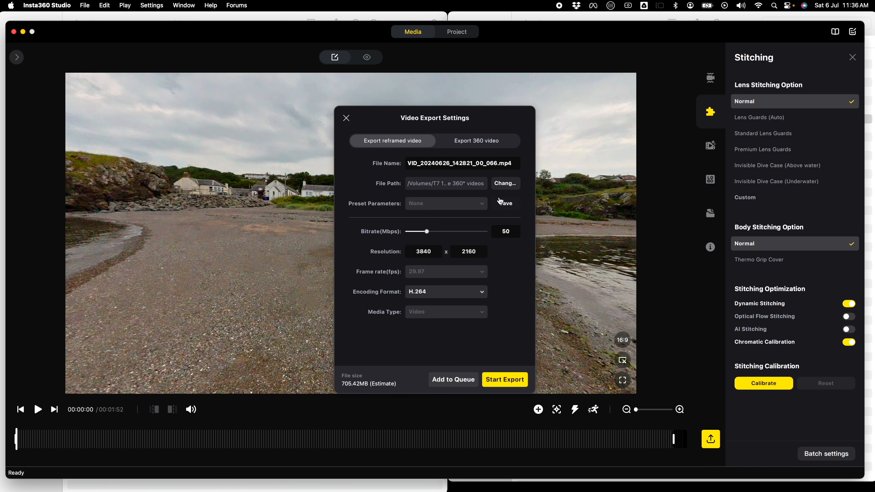
left_click(471, 144)
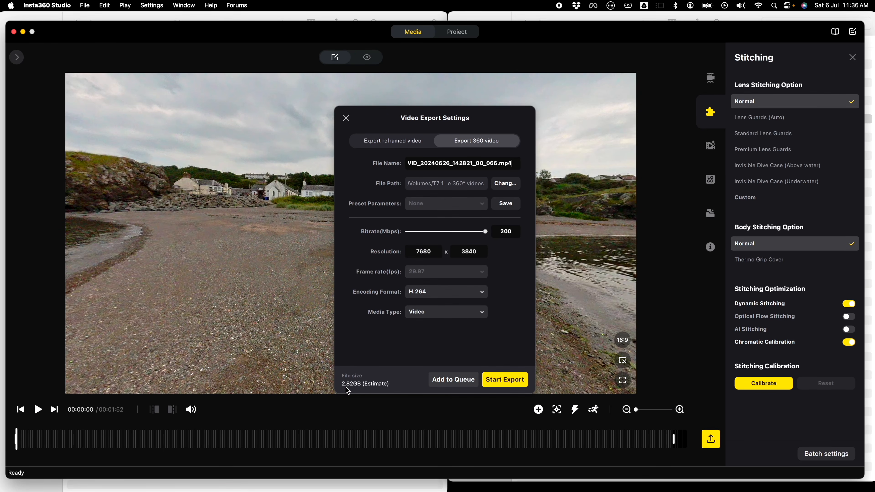
left_click(485, 234)
left_click_drag(485, 235, 427, 234)
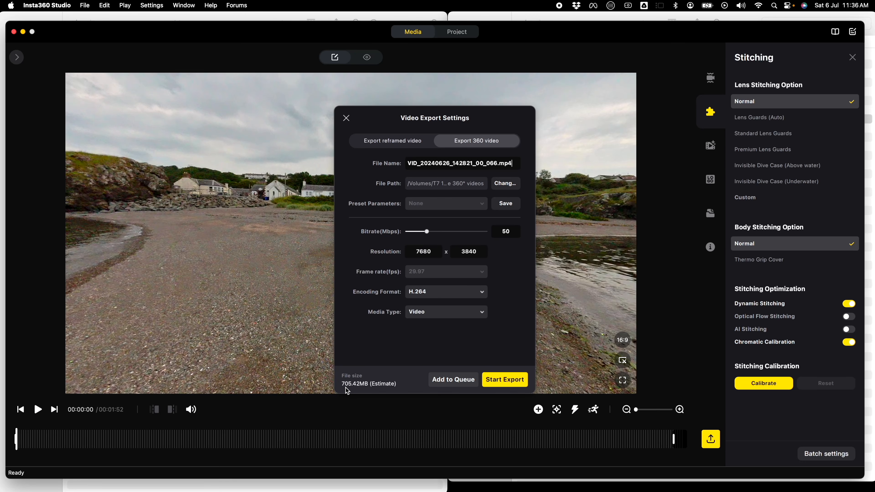
- Try ProRes 422 as the export's encoding format and return it to H.264
left_click(434, 294)
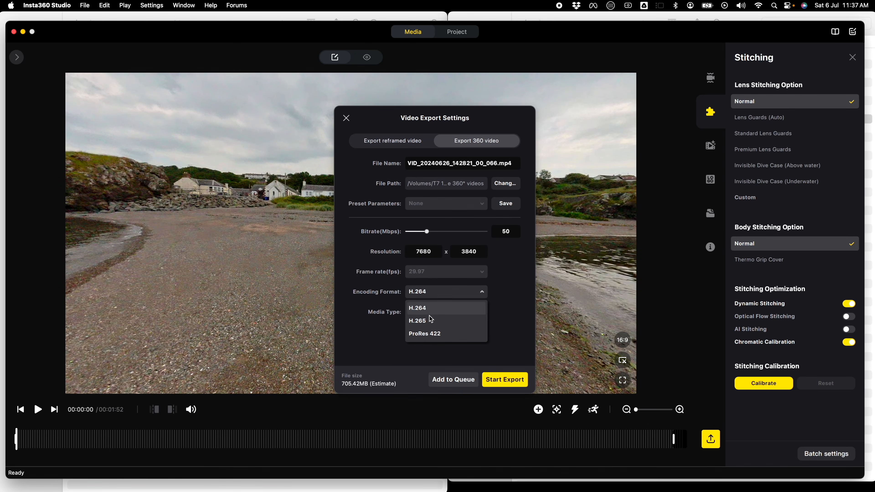
left_click(430, 334)
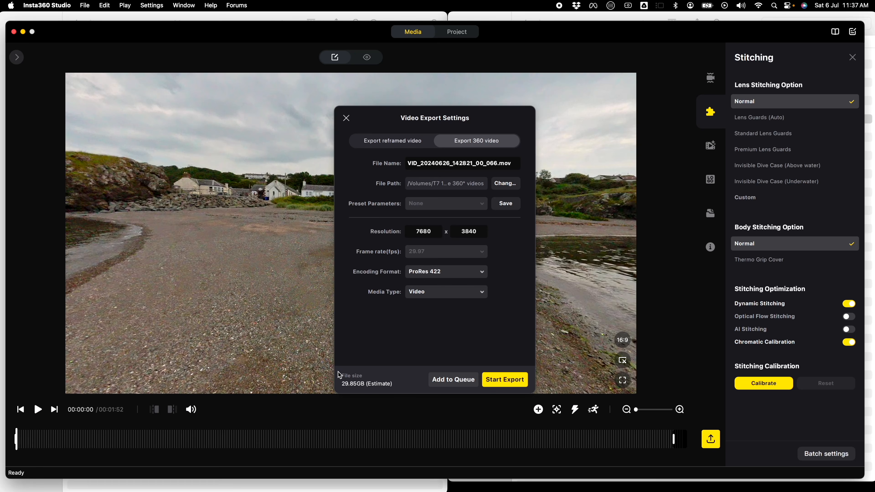
left_click(435, 275)
left_click(425, 290)
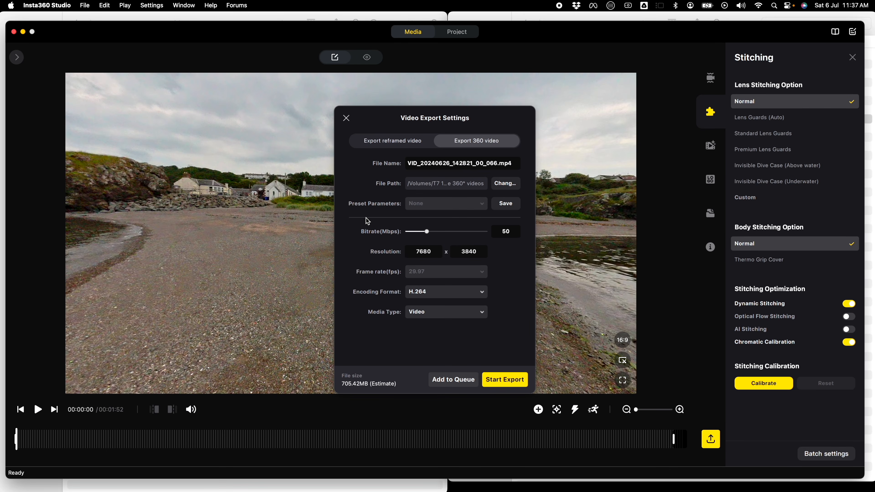
- Export the 360 video with these settings and minimise the Insta360 Studio window
left_click(507, 381)
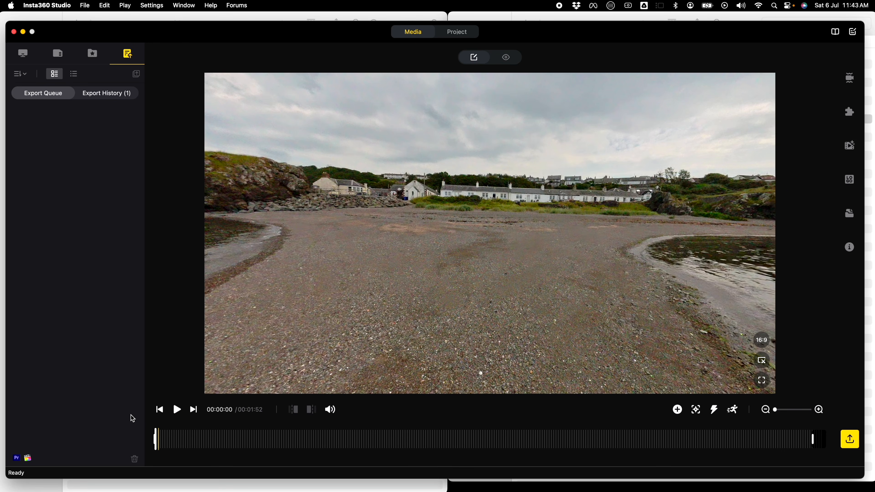
left_click(23, 32)
- Open the exported VID_20240626_142821_00_066.mp4 from the How To Create 360° videos folder in QuickTime Player and play it
left_click(119, 152)
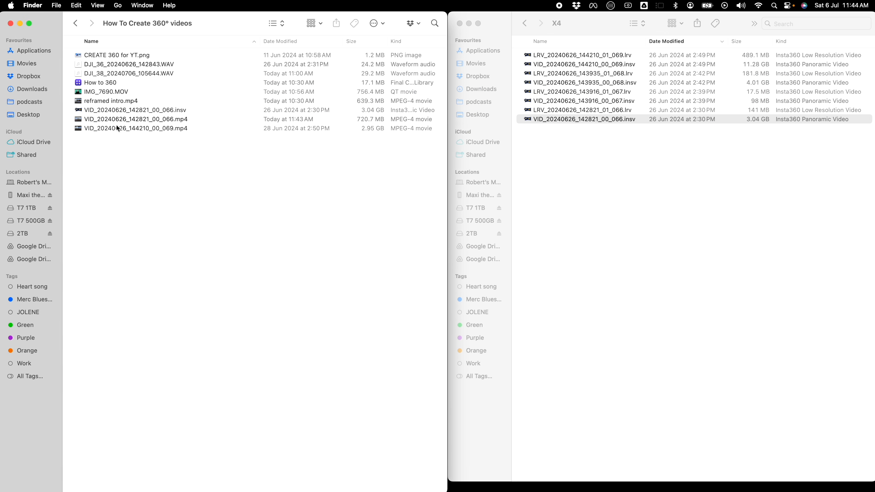
left_click(98, 121)
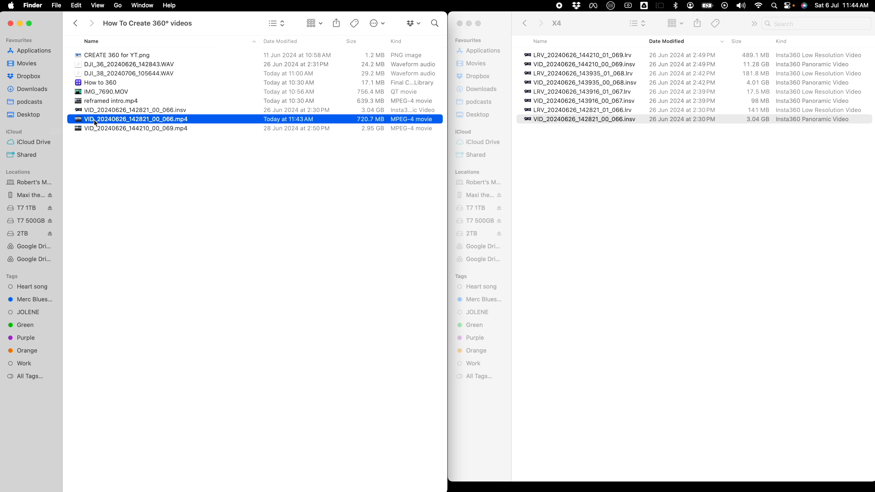
double_click(94, 119)
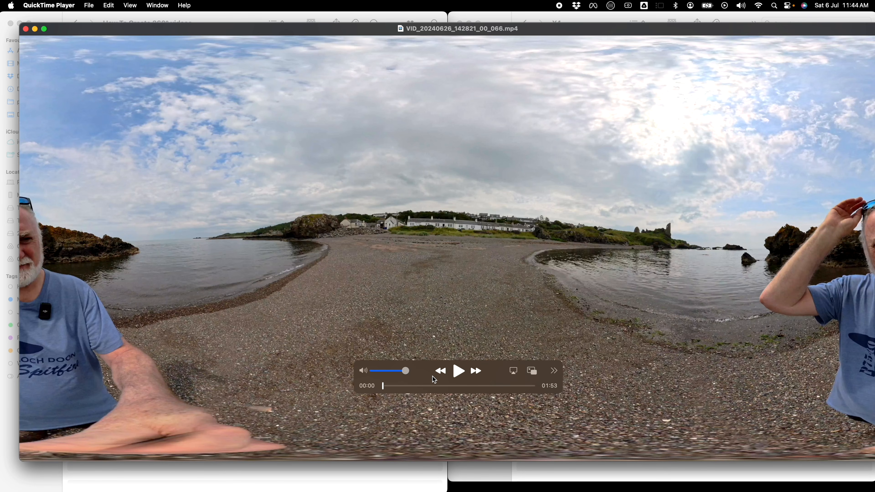
left_click(458, 371)
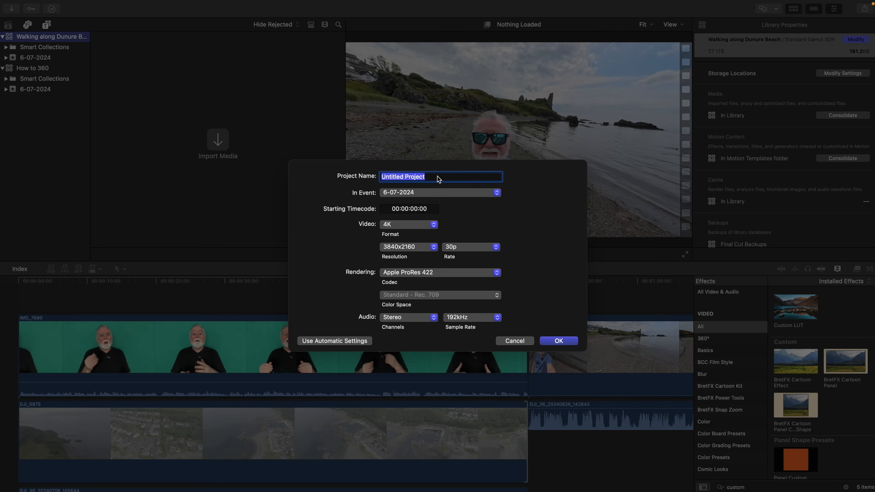
- Create a Final Cut Pro project named Walking along Dunure Beach in 360° format at 7680x3840 and 29.97p
type("Walking along Dunure Beach")
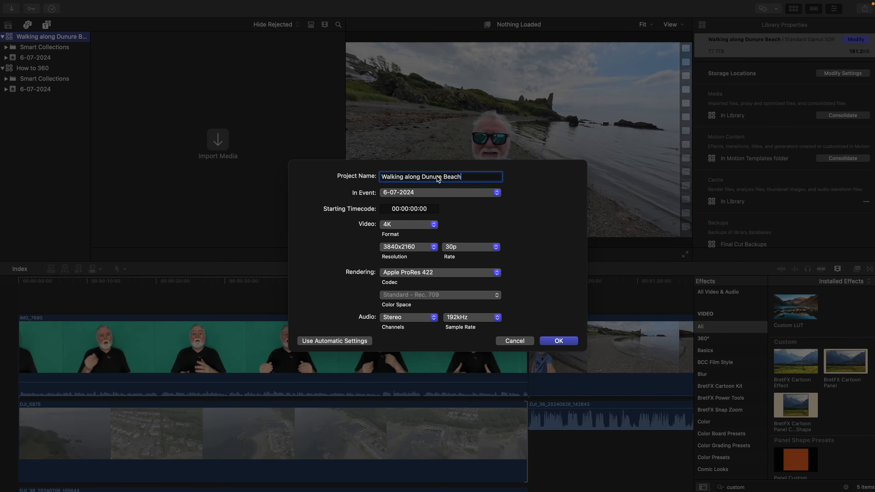
left_click(406, 224)
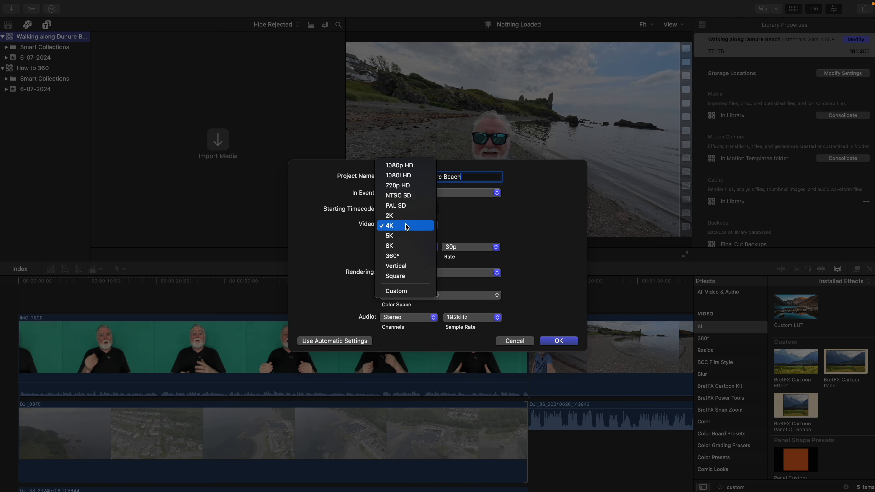
left_click(393, 256)
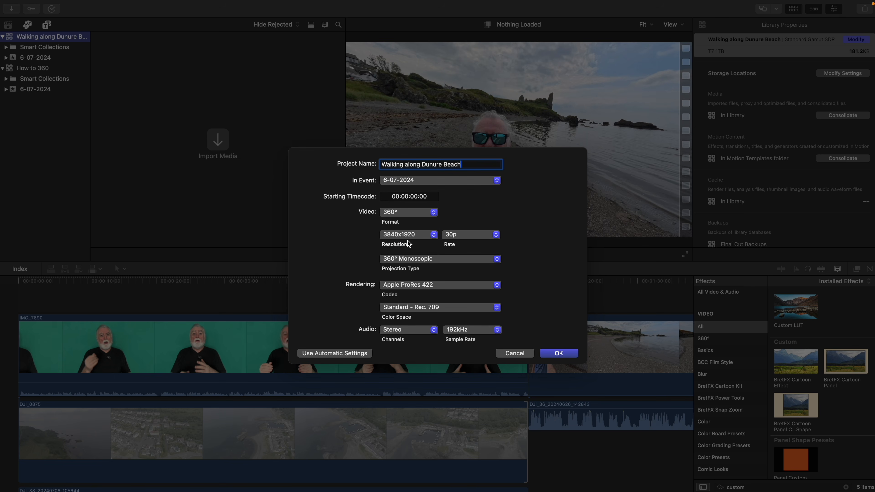
left_click(408, 238)
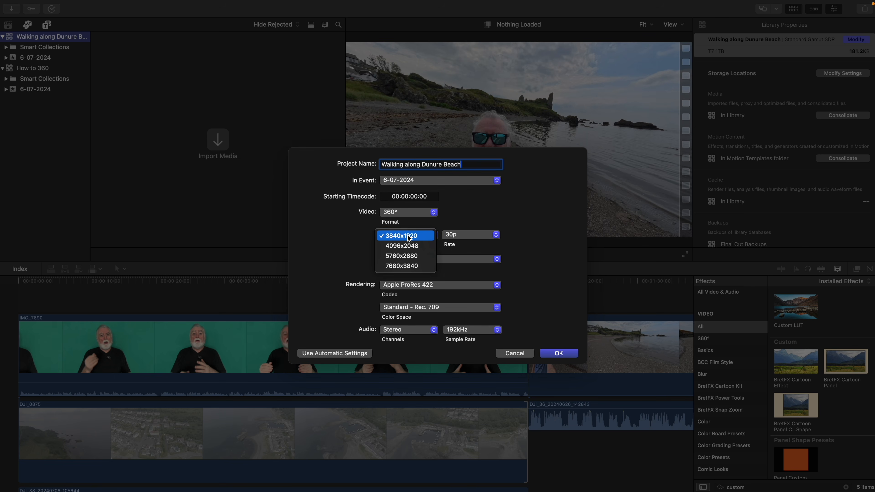
left_click(403, 268)
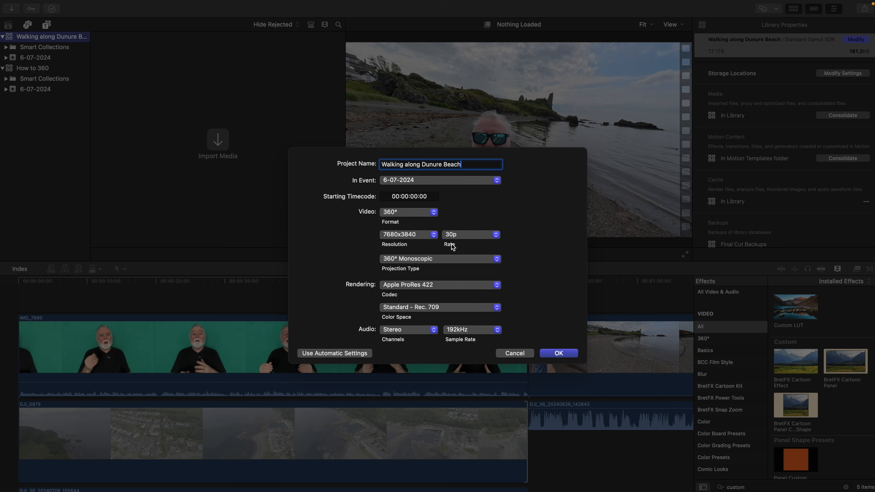
left_click(460, 239)
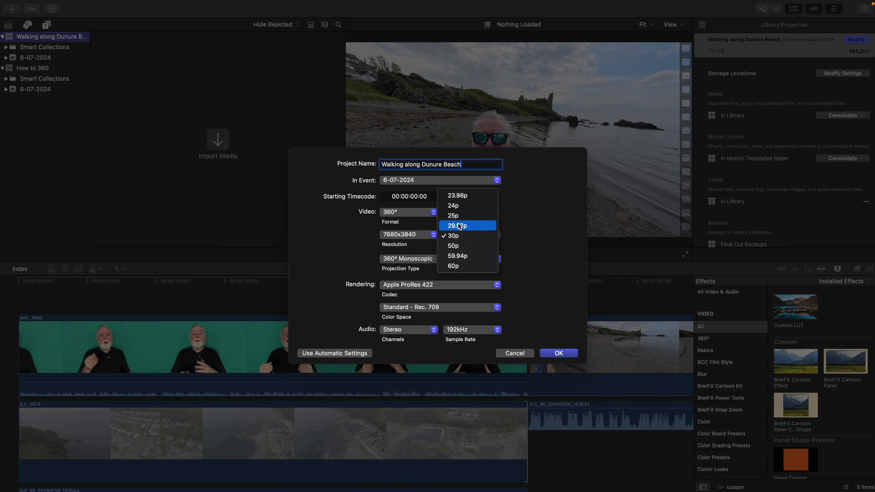
left_click(464, 226)
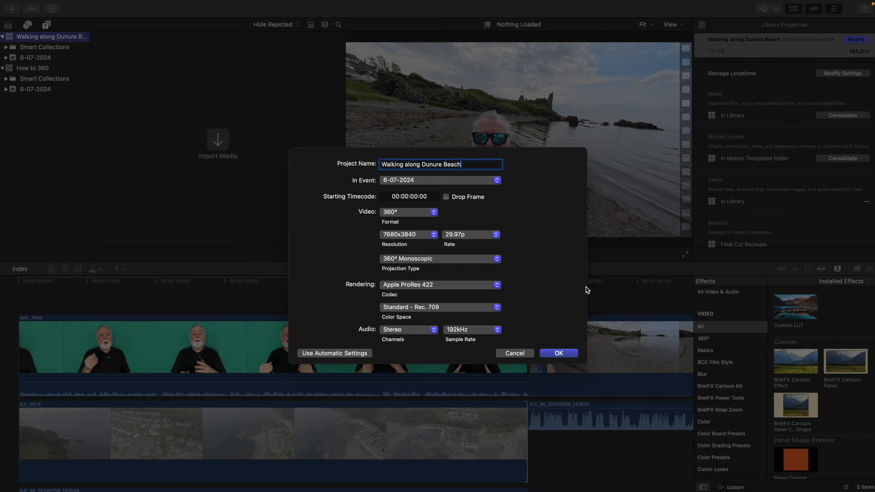
left_click(551, 352)
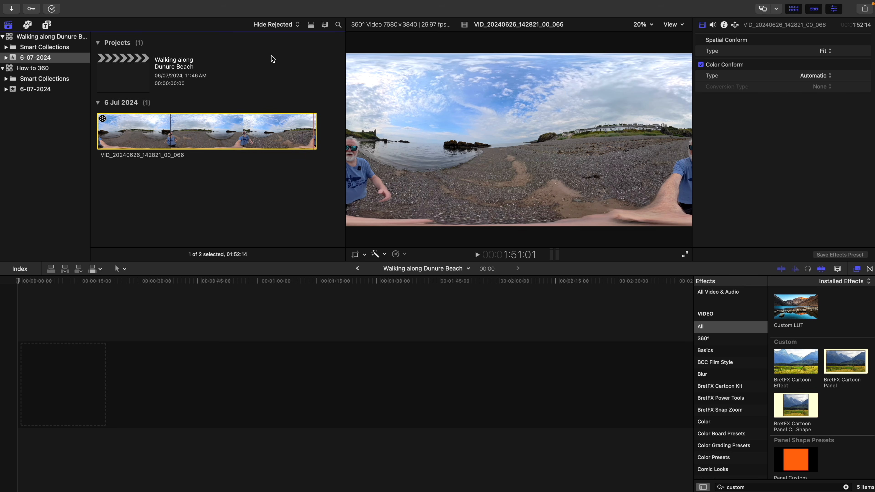
- Place the imported VID_20240626_142821_00_066 clip at the start of the timeline and play its opening seconds
left_click_drag(187, 126, 20, 377)
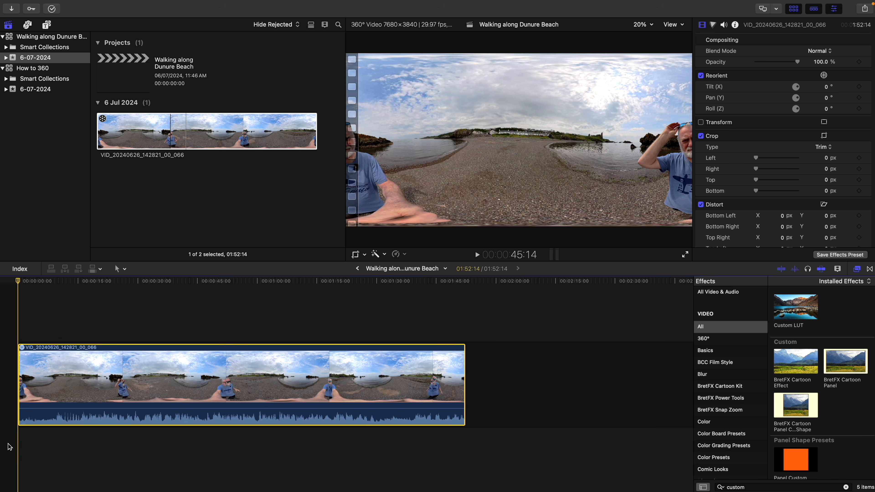
key("space")
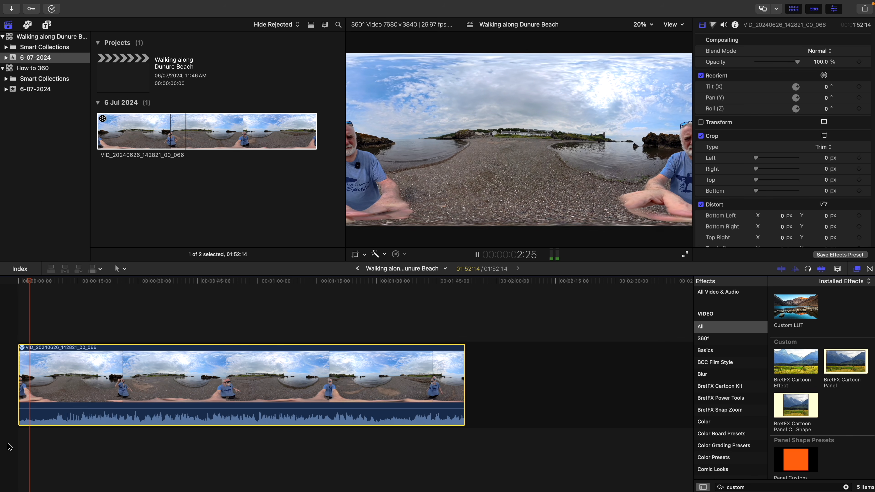
key("space")
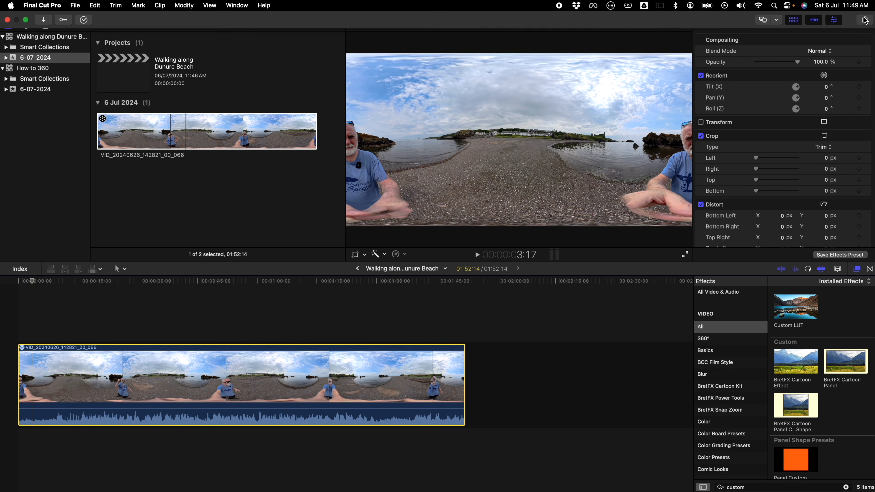
- Set the project's file export resolution to 7680 x 3840 and leave the export dialog
left_click(864, 20)
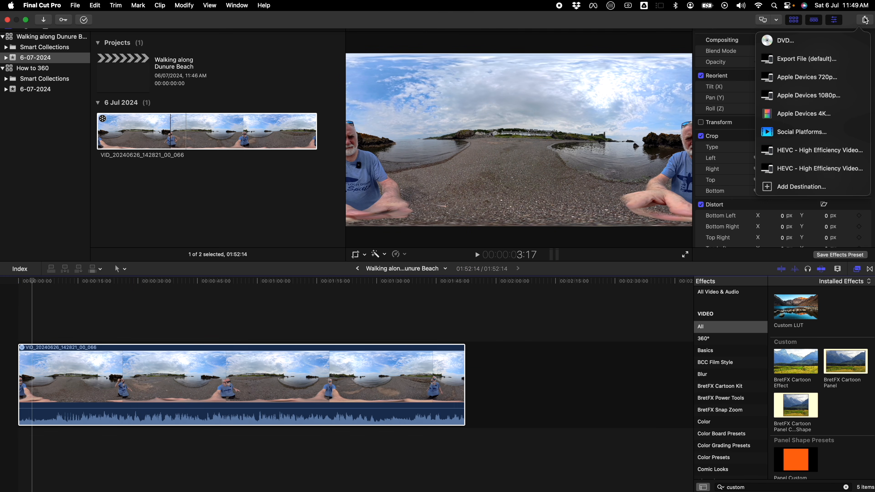
left_click(801, 51)
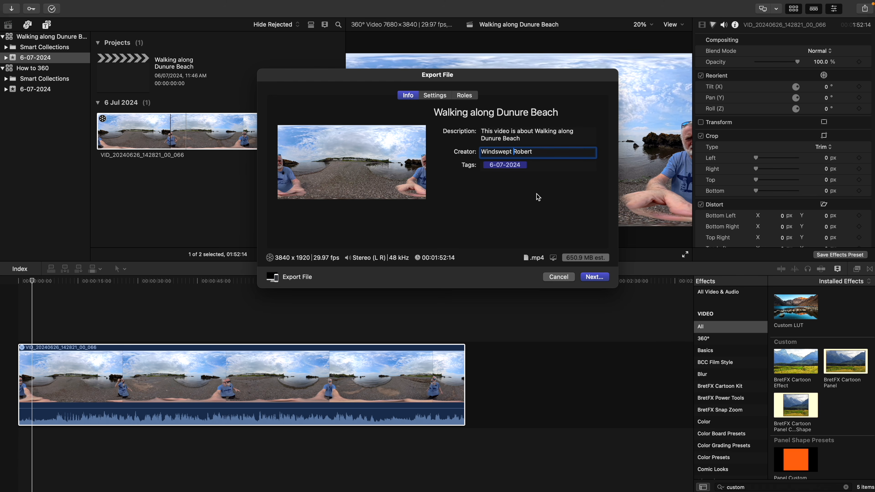
left_click(431, 98)
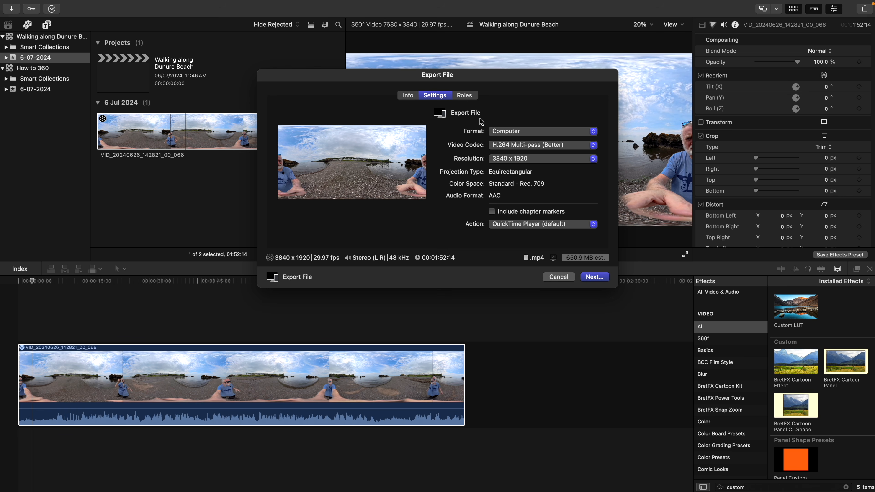
left_click(508, 160)
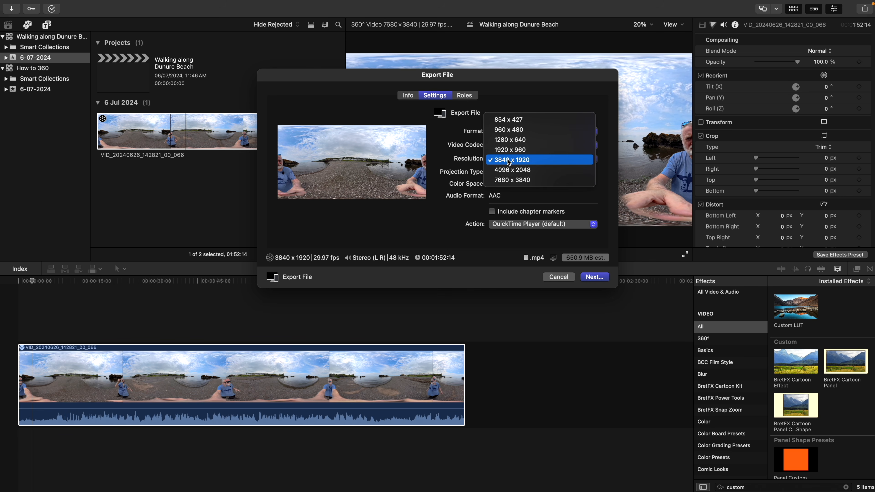
left_click(508, 180)
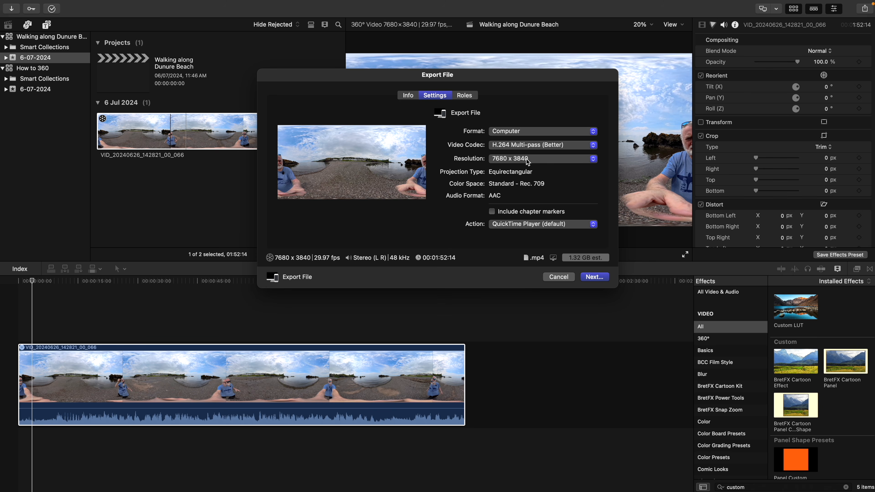
key("Escape")
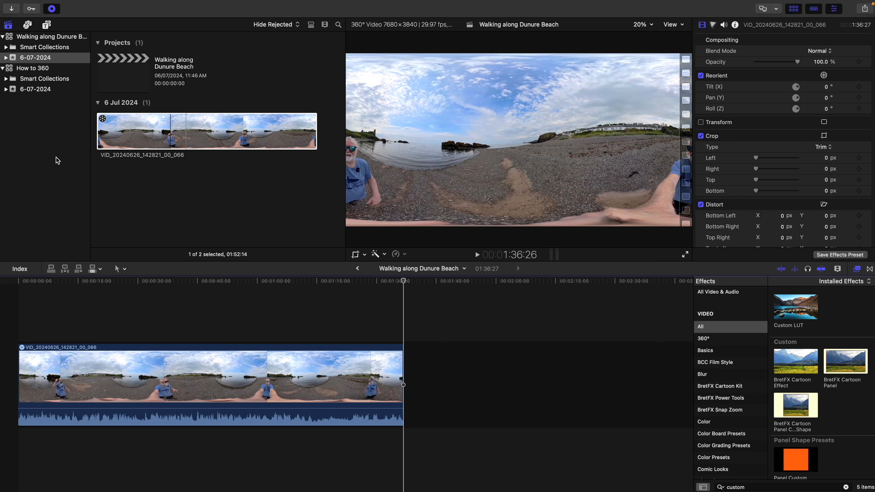
- Switch from Final Cut Pro to another open application
key("super+Tab")
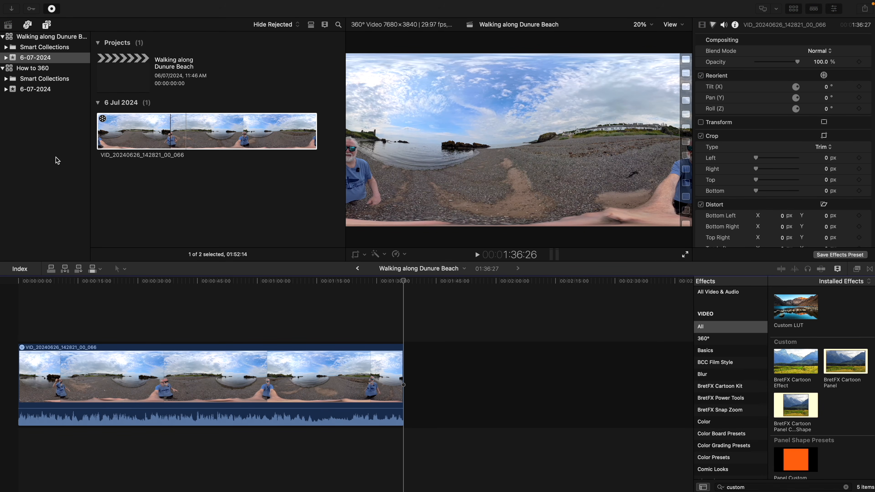